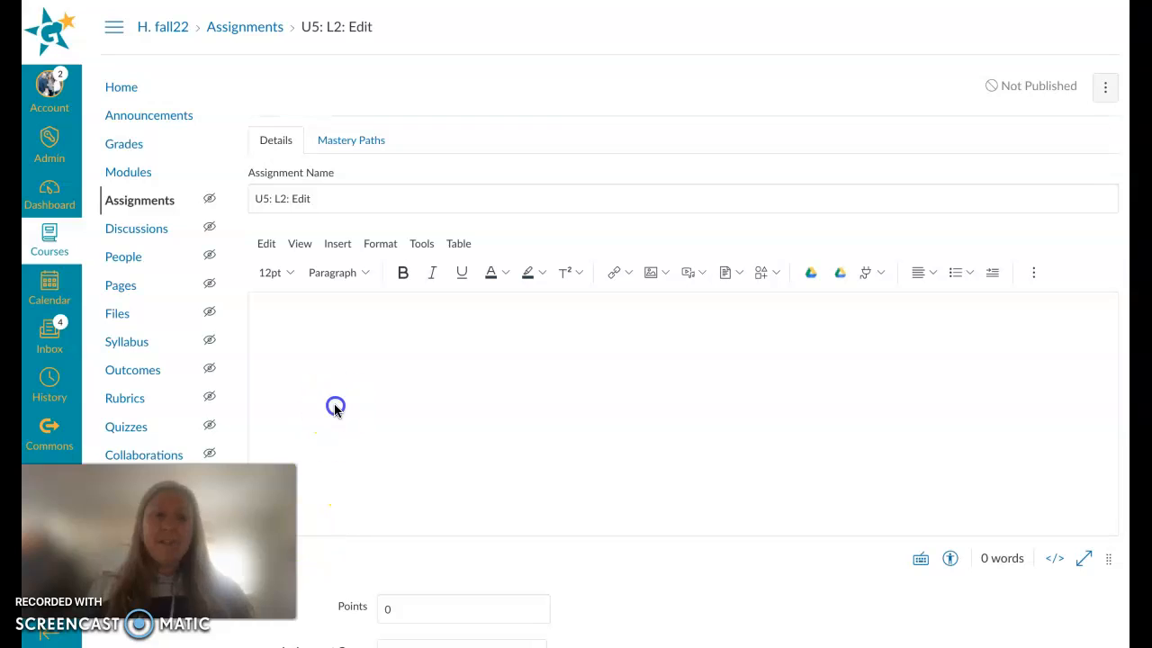
Step: Enter "Instrtuctions" as the assignment's description text
click(343, 363)
text(Instrtuctions)
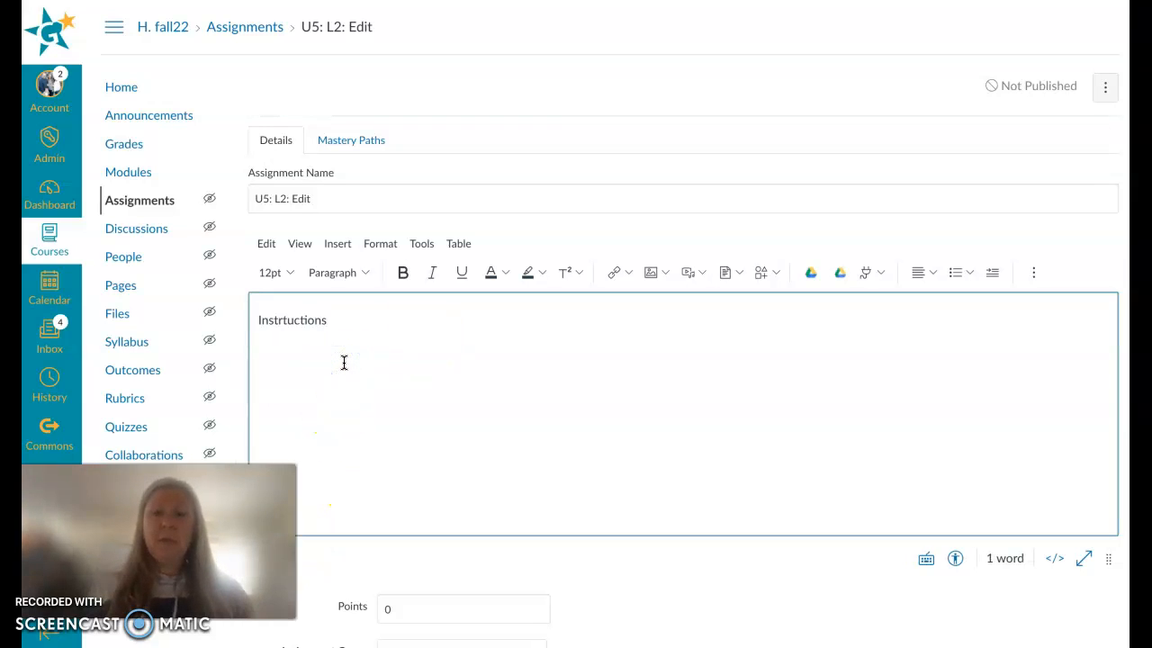
Step: Look through the external apps offered in the description editor, such as Google Drive (LTI 1.3), and close the list
scroll(481, 370, down, 1)
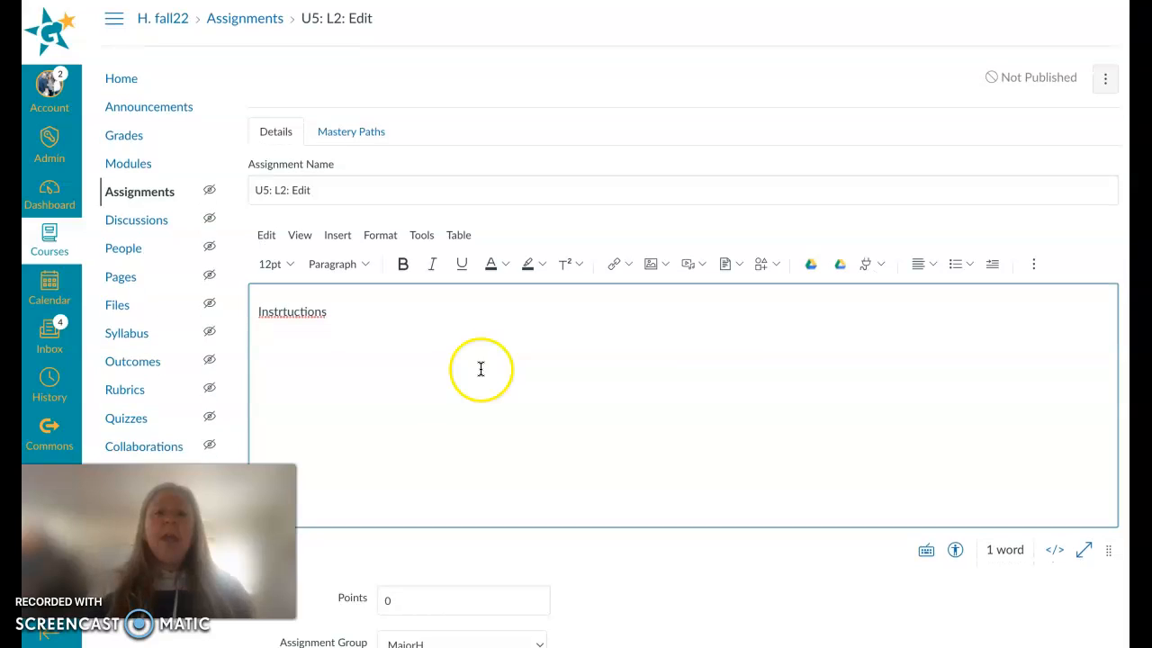
click(879, 268)
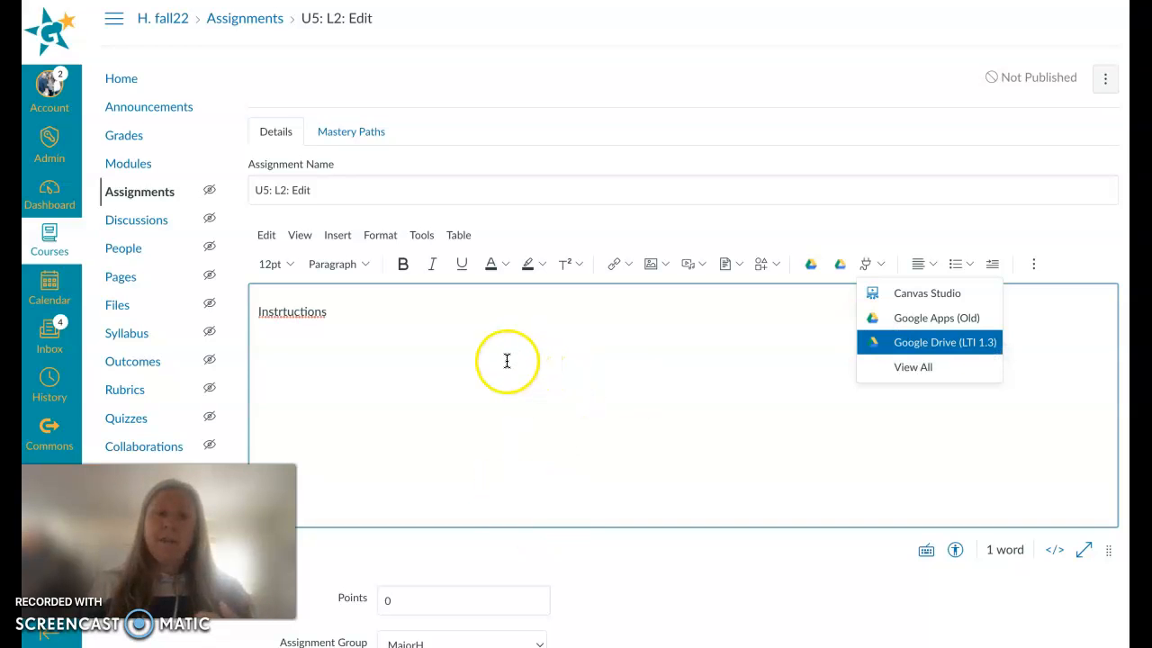
scroll(440, 375, down, 2)
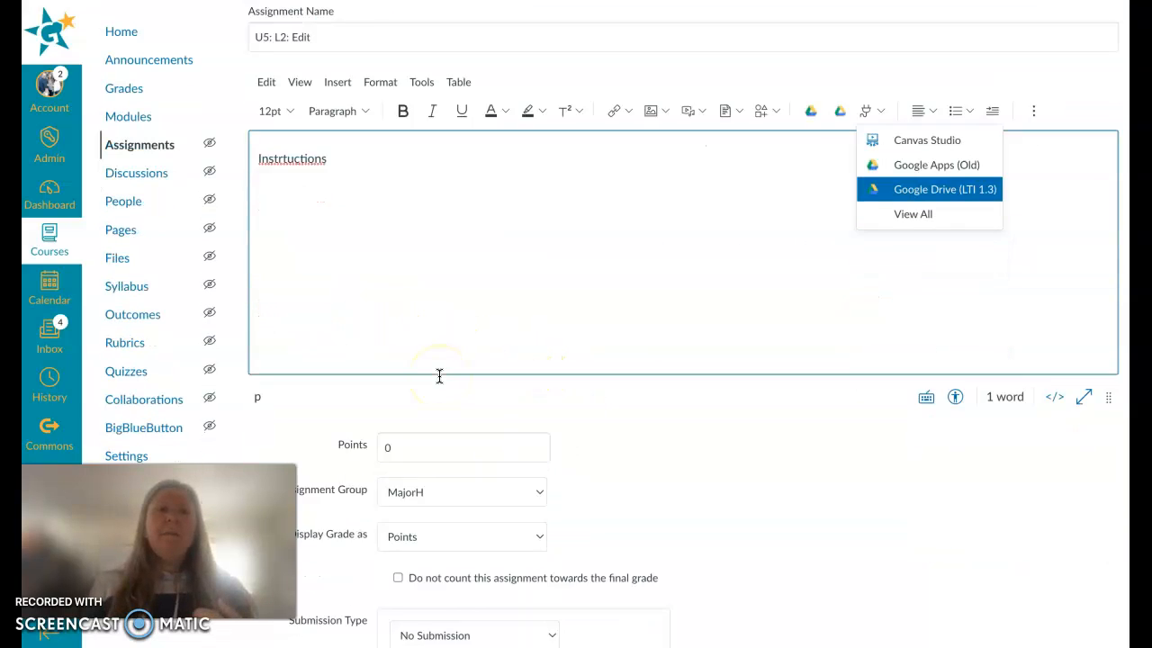
scroll(439, 375, down, 3)
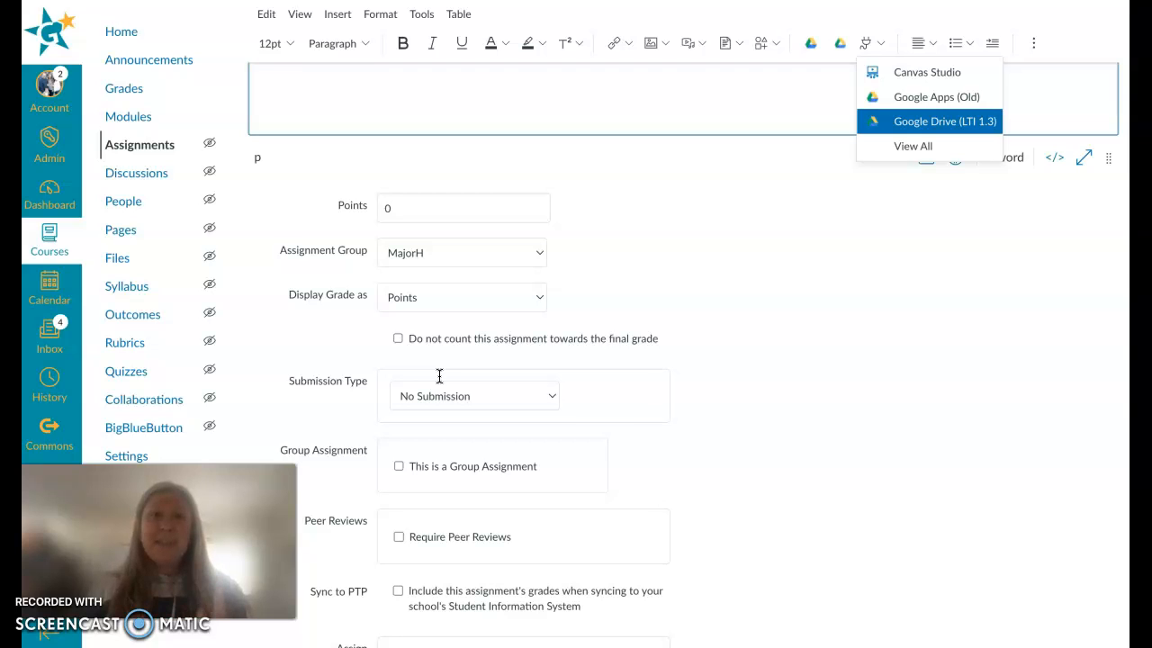
click(800, 263)
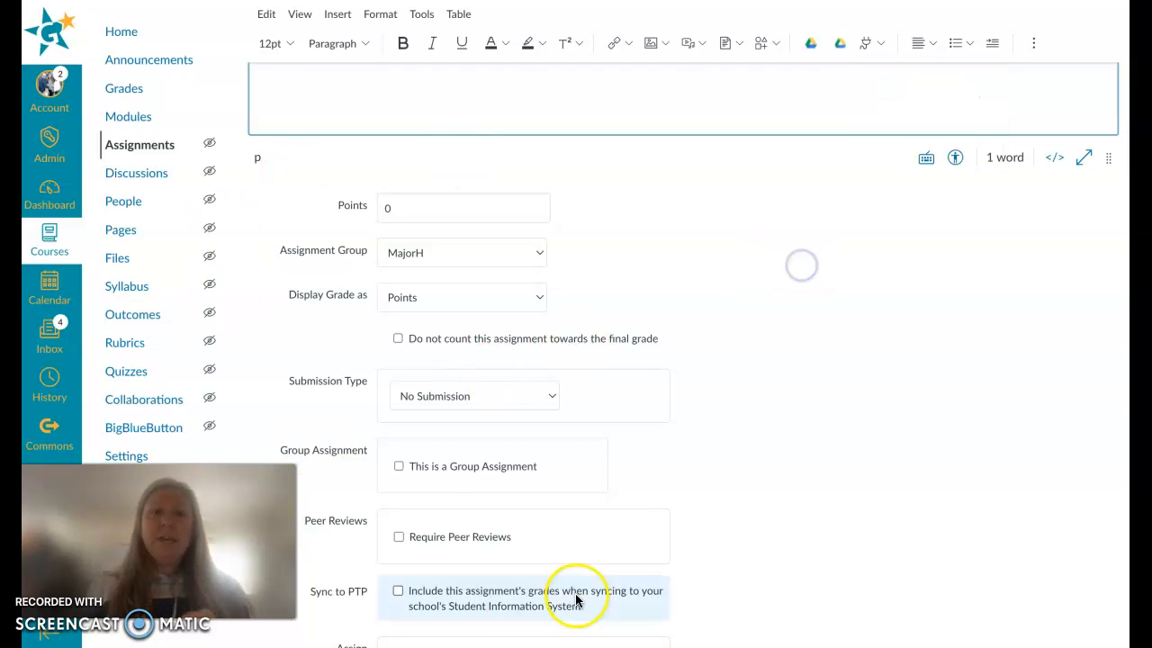
Step: Set the assignment's submission type to Online
scroll(693, 406, down, 1)
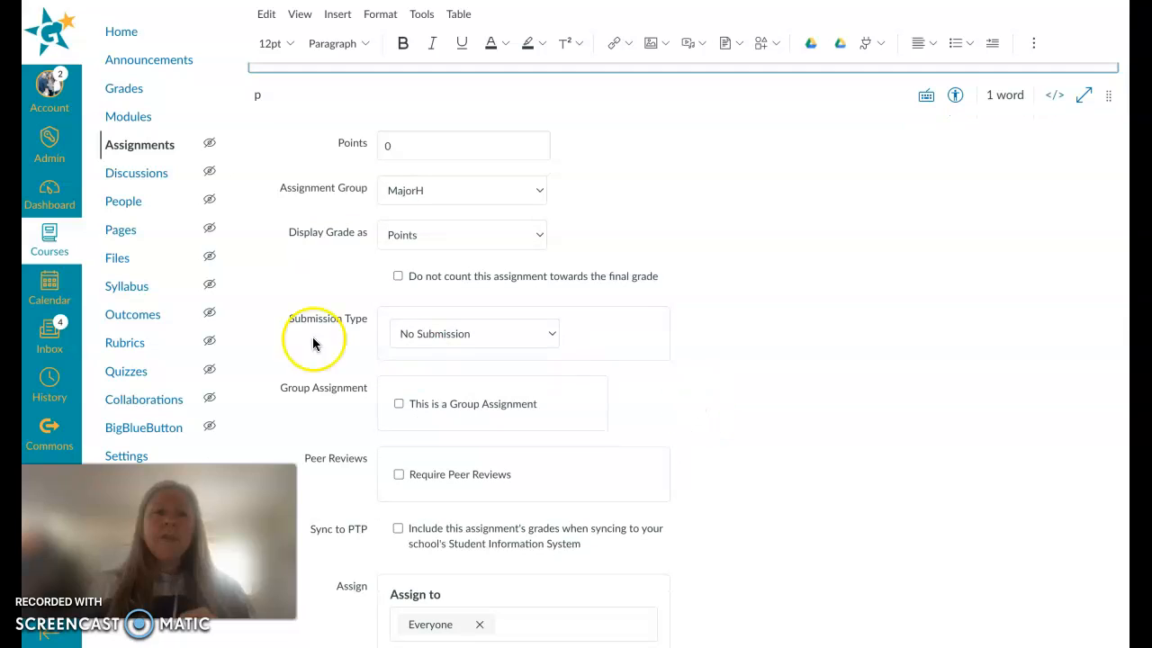
click(419, 333)
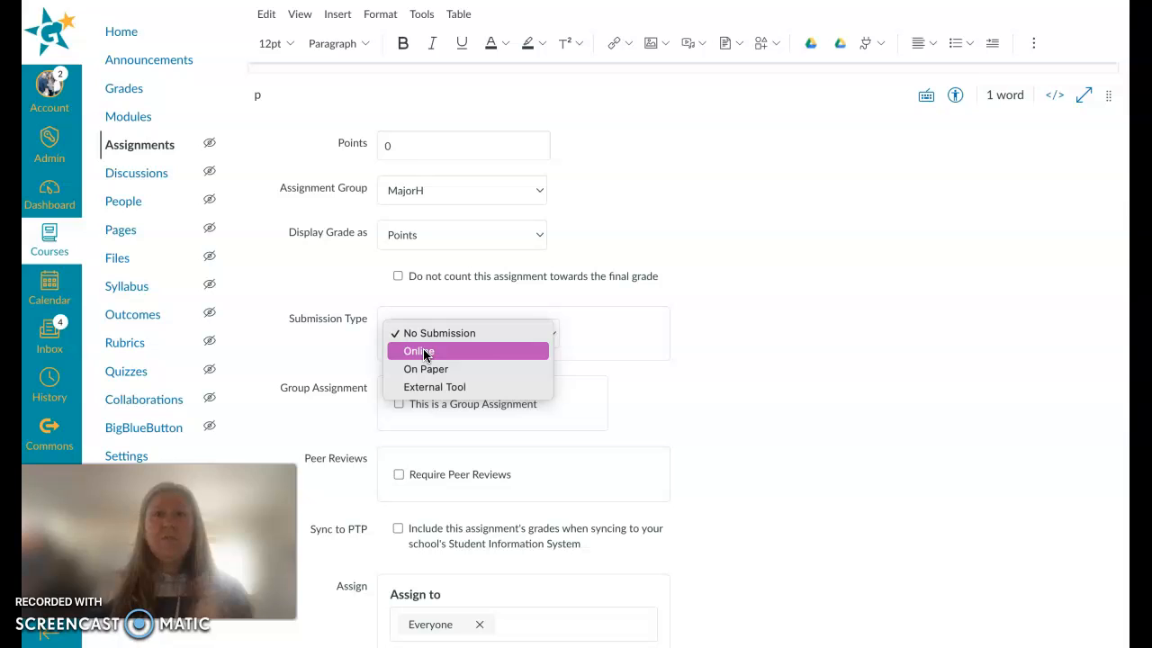
click(424, 352)
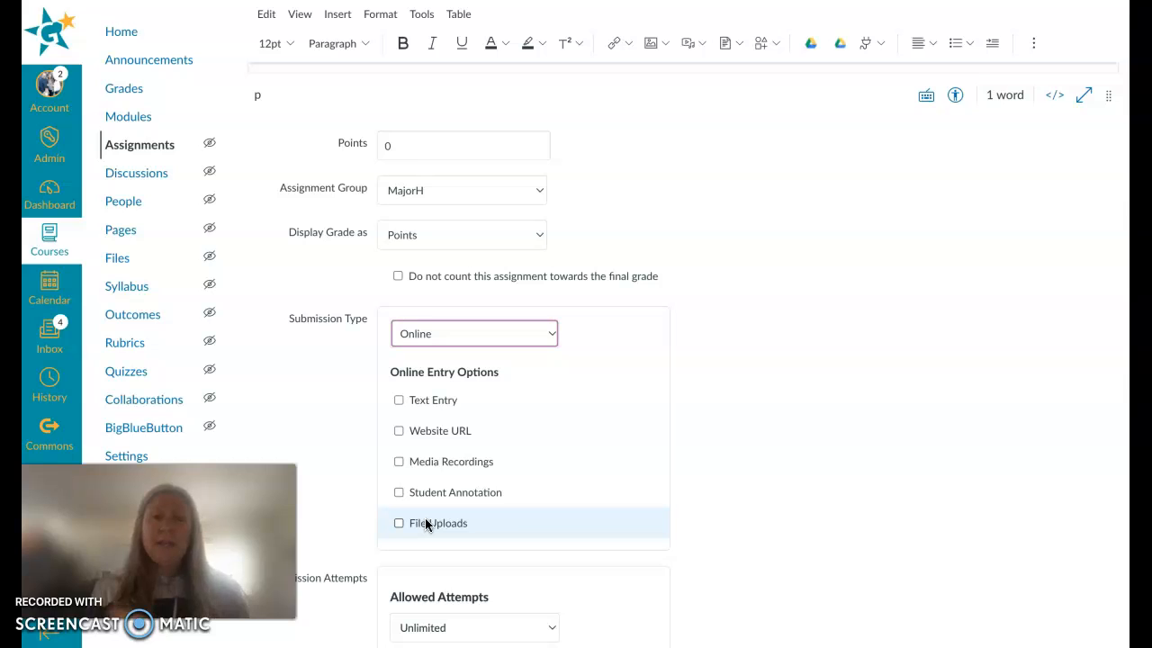
Step: Set the submission type to External Tool, enter google in the tool URL field and open the tool finder
click(463, 333)
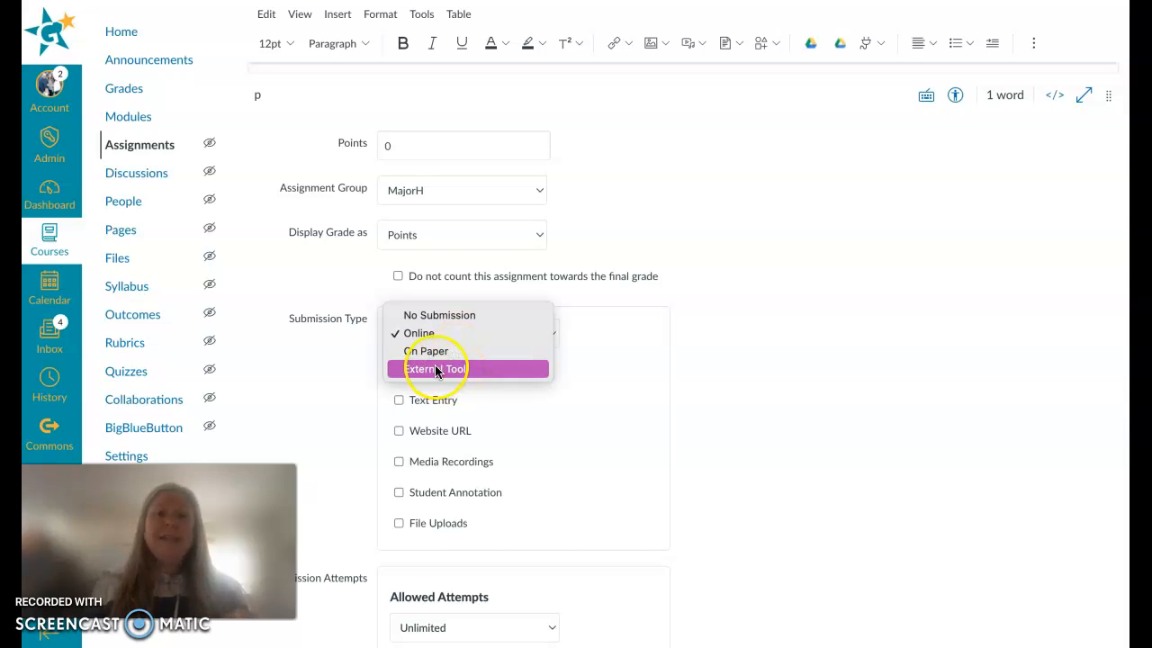
click(436, 369)
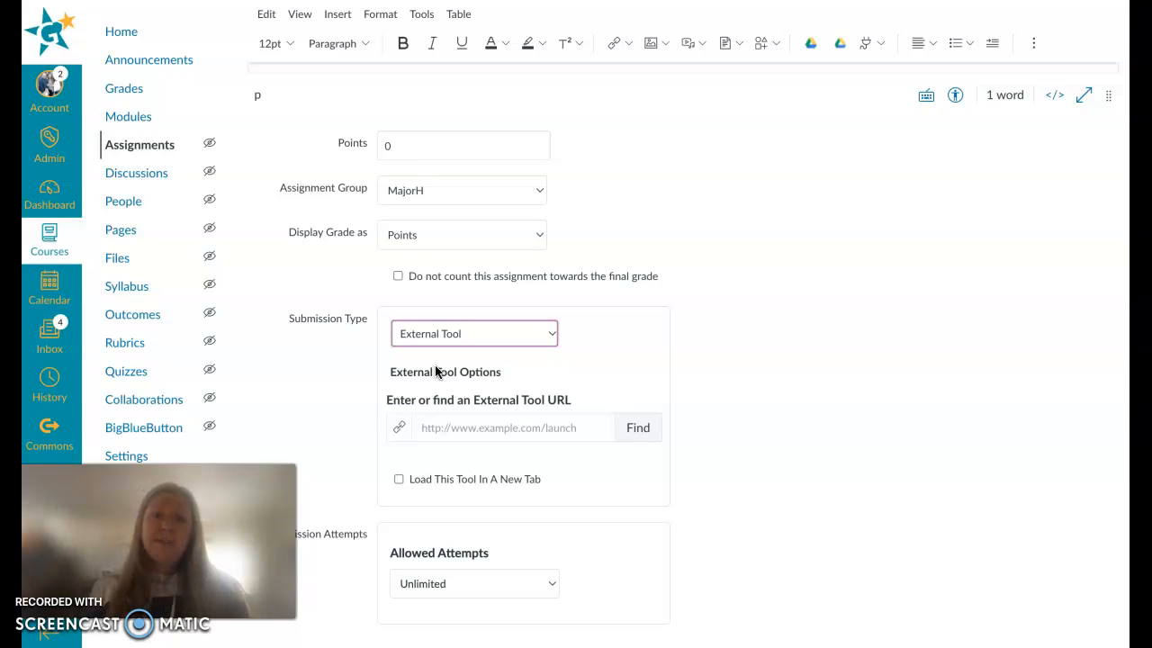
click(458, 433)
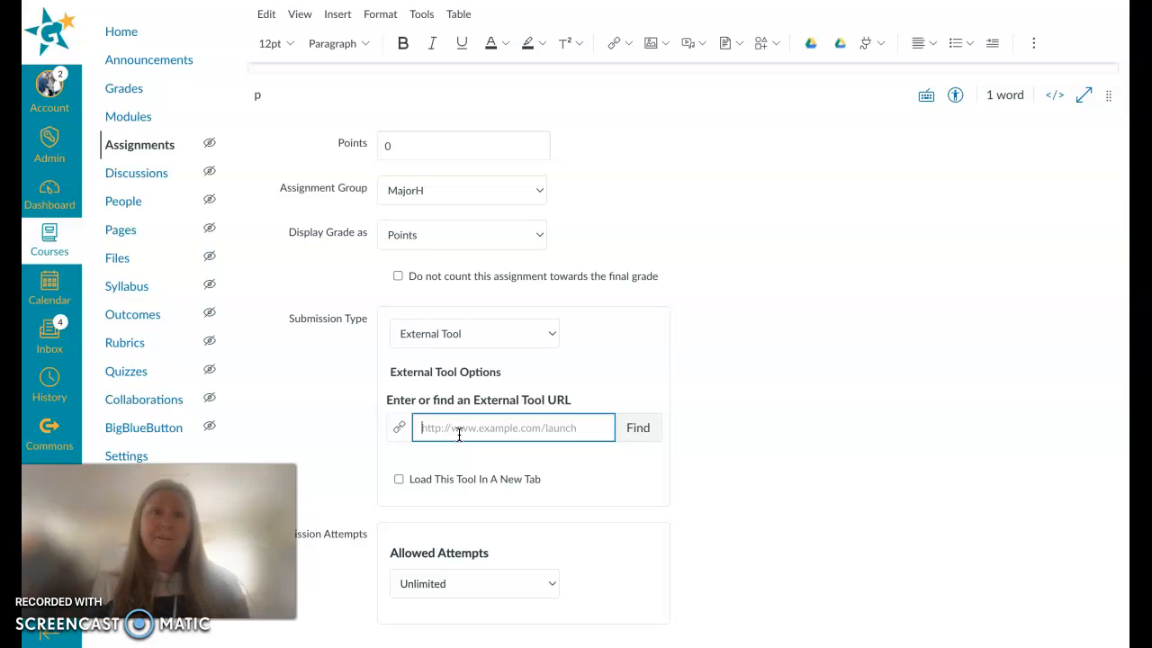
text(google)
click(633, 430)
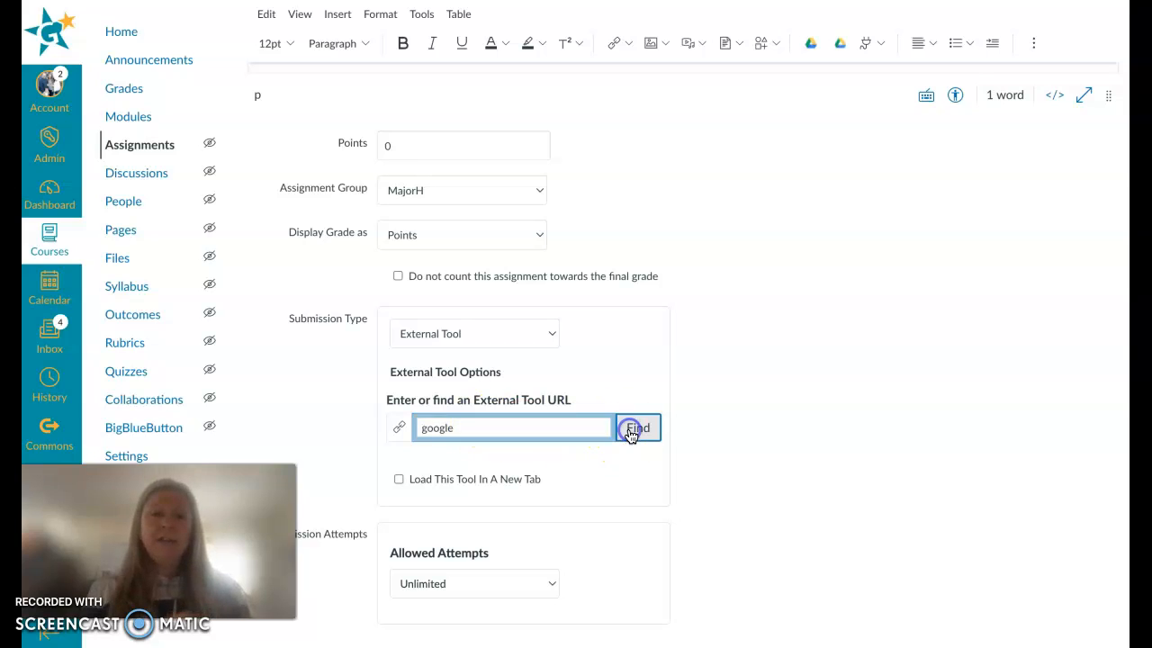
Step: Browse the configurable external tools and choose Google Assignments (LTI 1.3)
click(577, 341)
scroll(578, 341, up, 5)
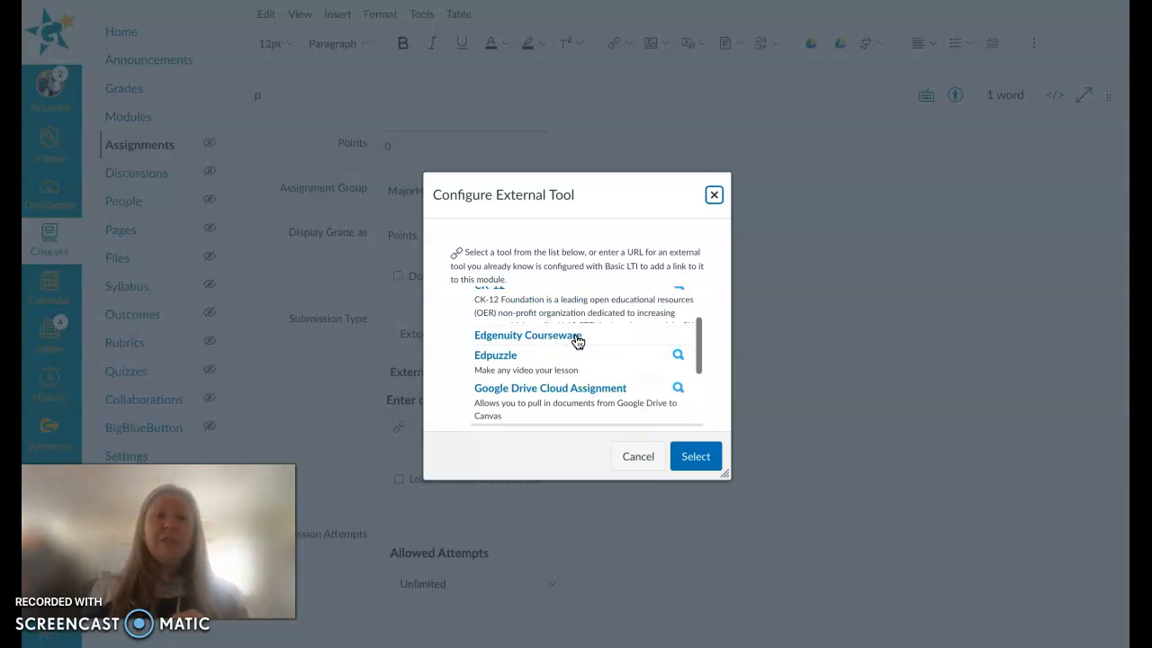
scroll(578, 341, up, 1)
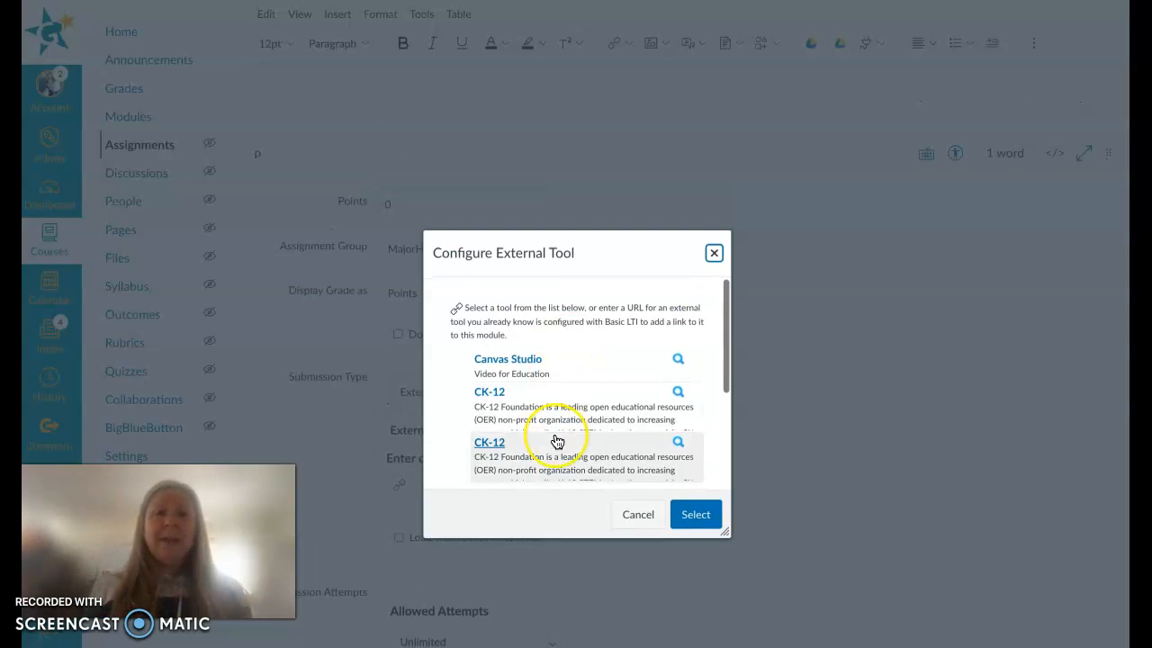
scroll(556, 441, down, 1)
scroll(556, 441, down, 3)
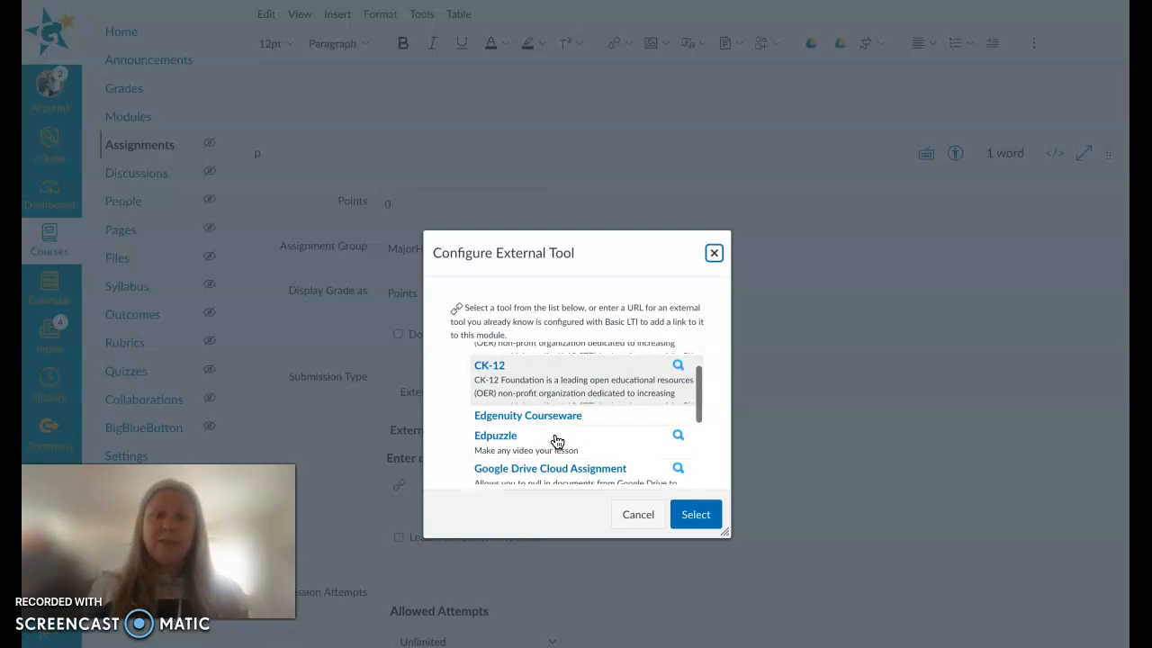
scroll(556, 441, down, 4)
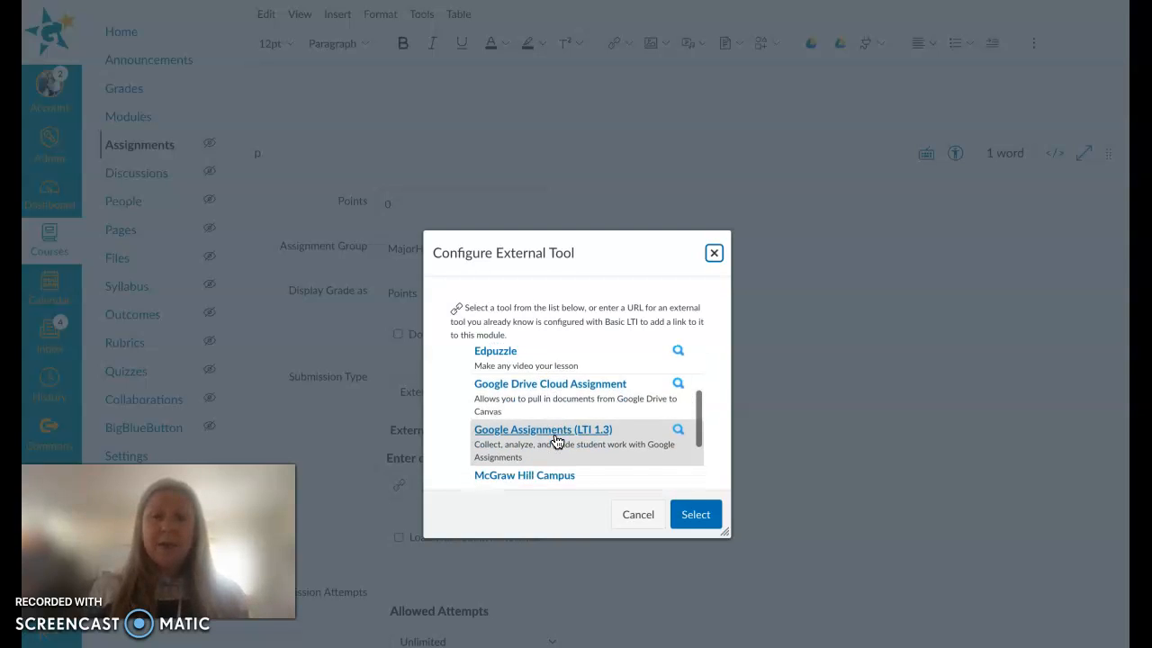
scroll(556, 441, down, 4)
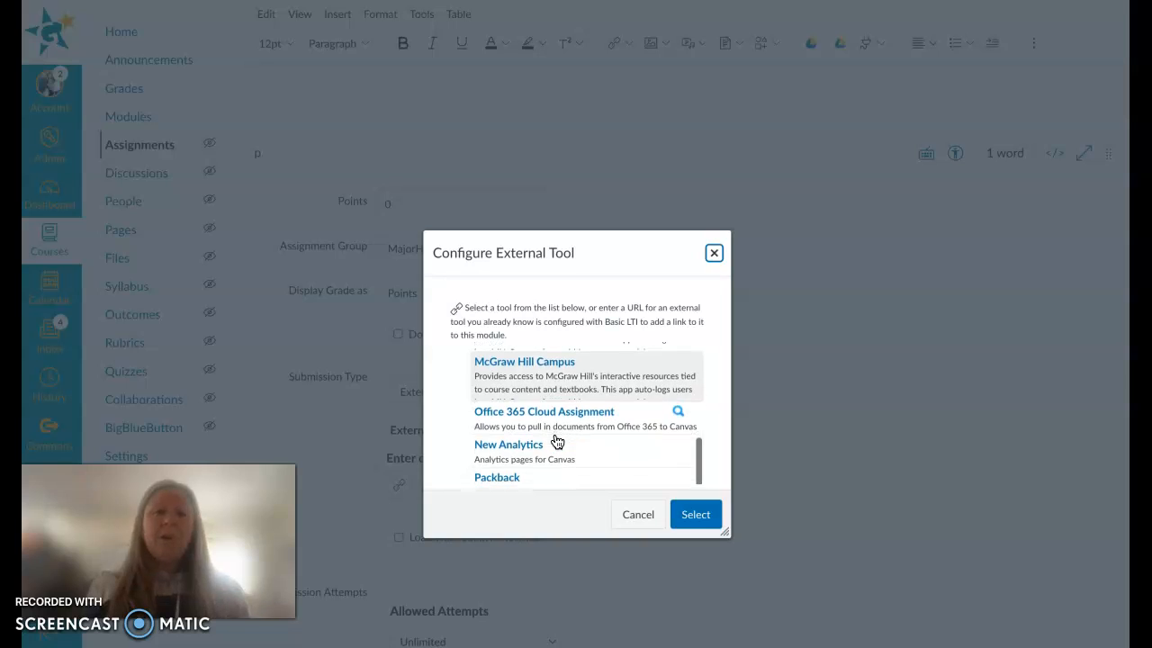
scroll(556, 441, down, 2)
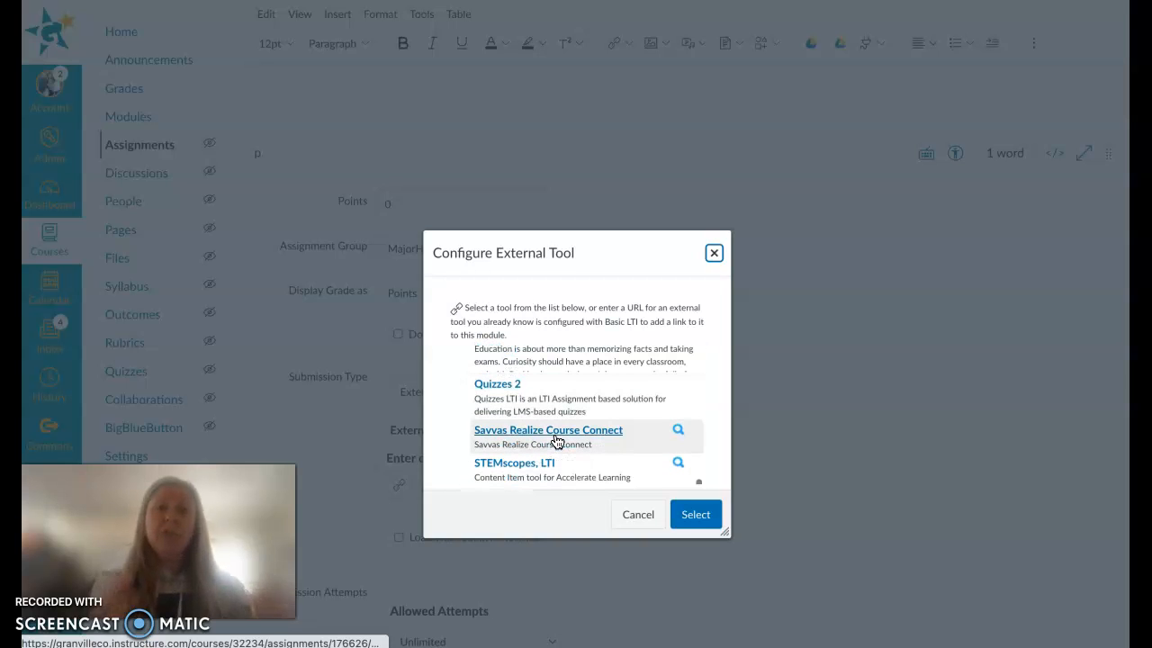
scroll(556, 441, up, 8)
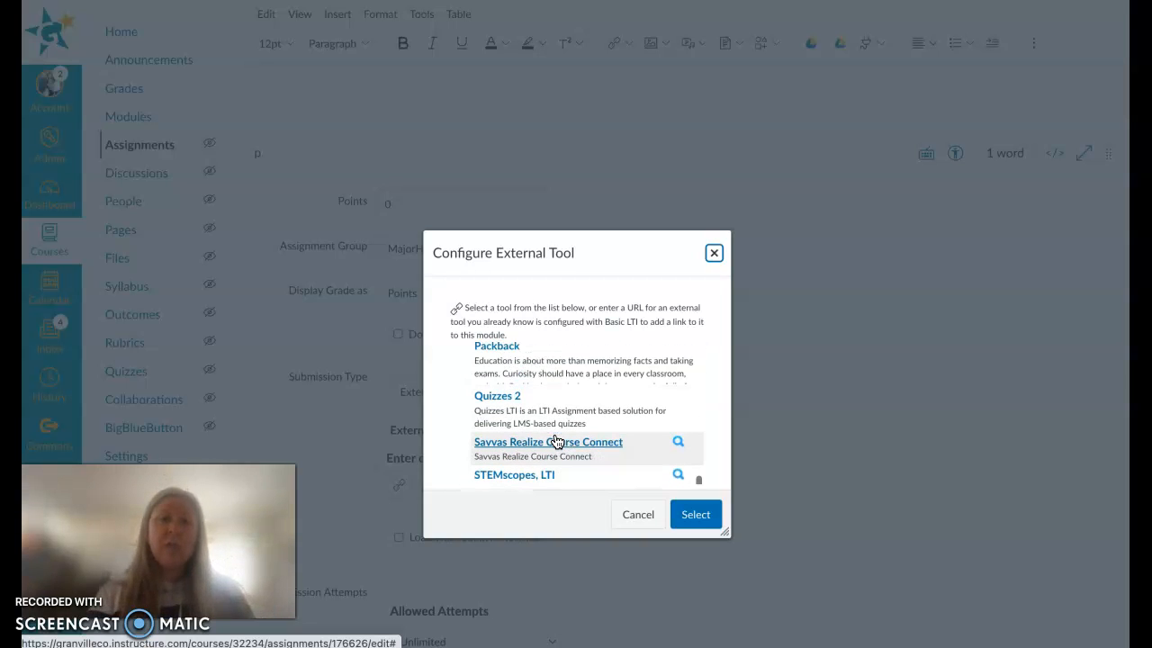
scroll(556, 441, up, 1)
click(552, 447)
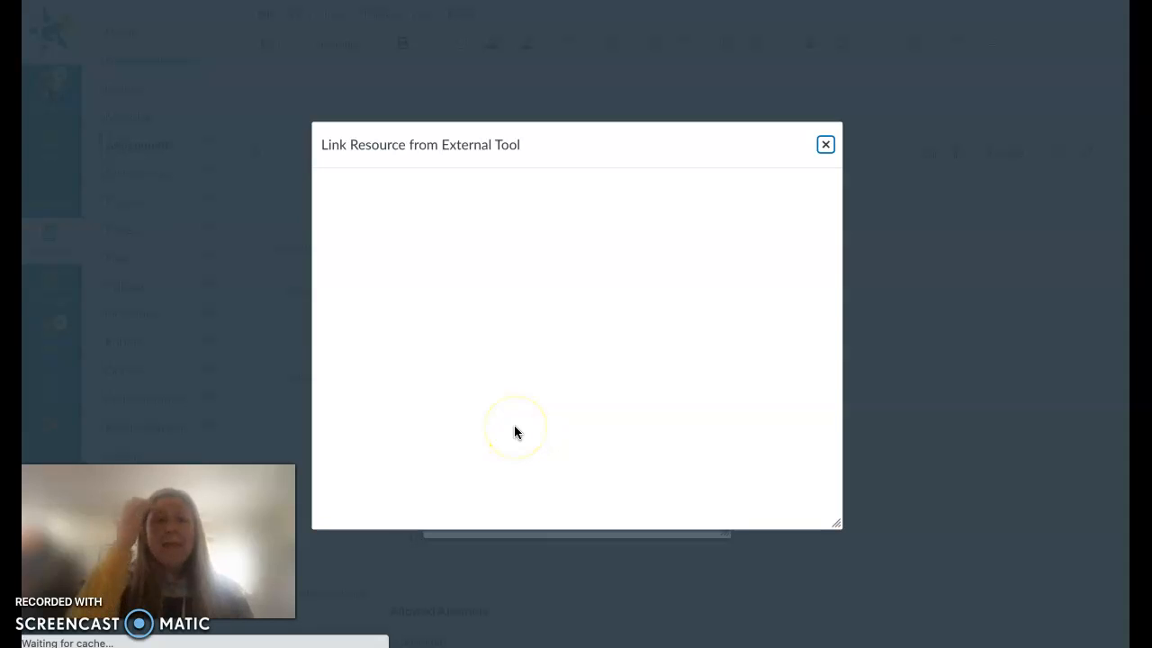
Step: Continue through the external tool launch to the Create a Google assignment page
click(506, 366)
click(636, 439)
click(436, 127)
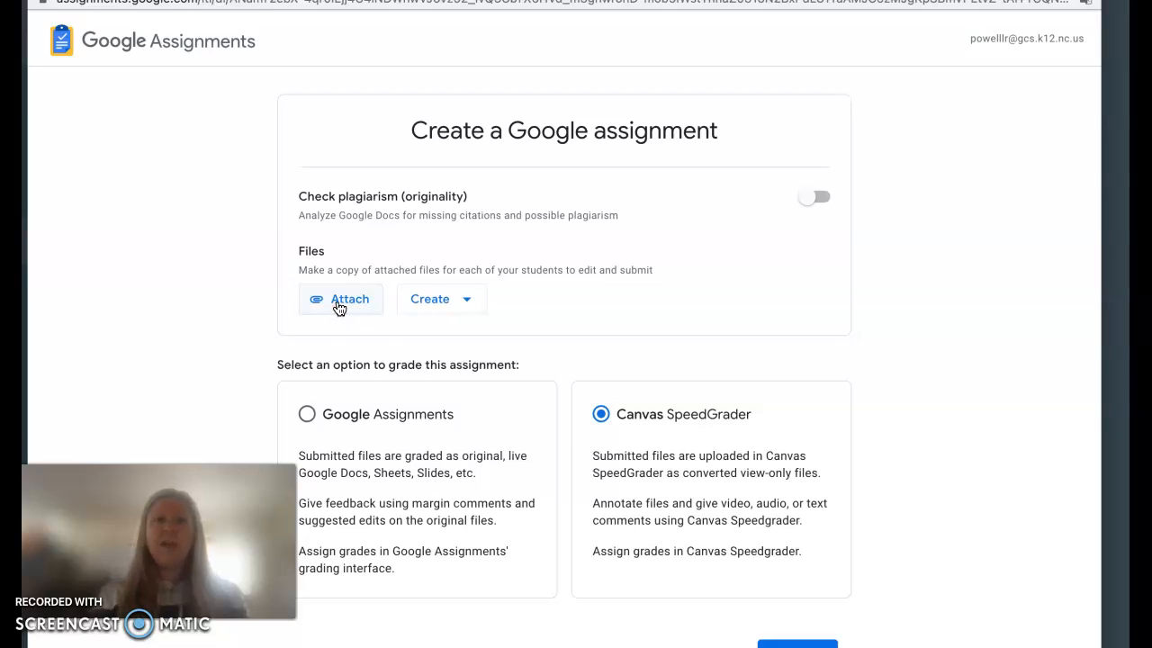
Step: Examine the new-file types, the note about making file copies for each student, and the grading options
click(459, 304)
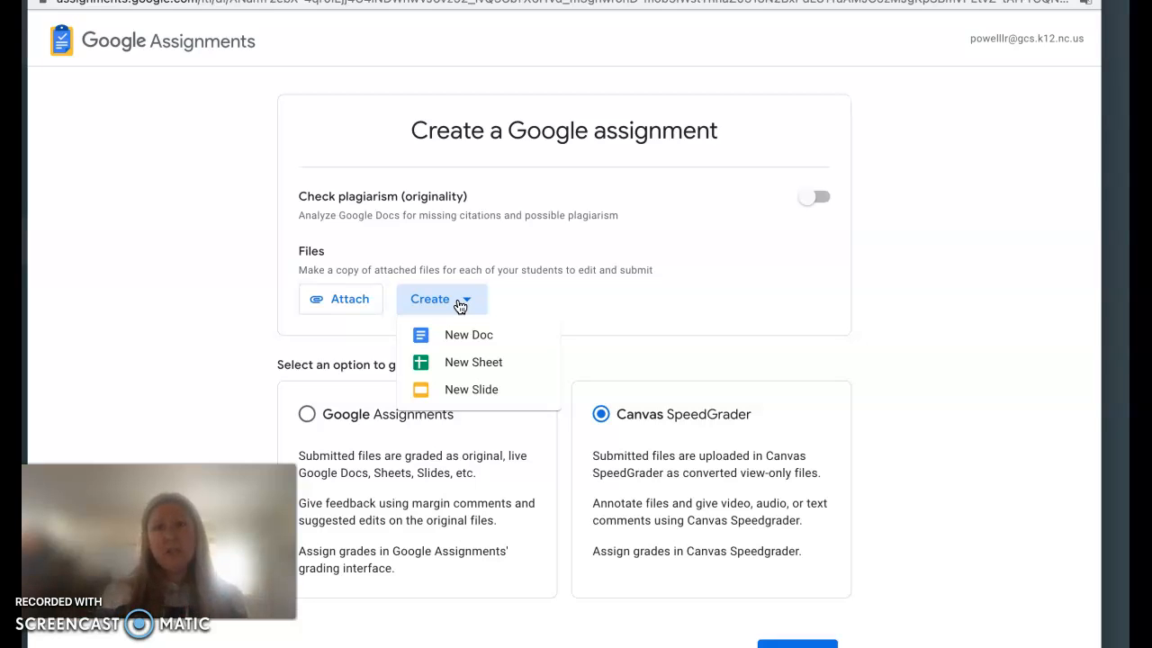
click(906, 261)
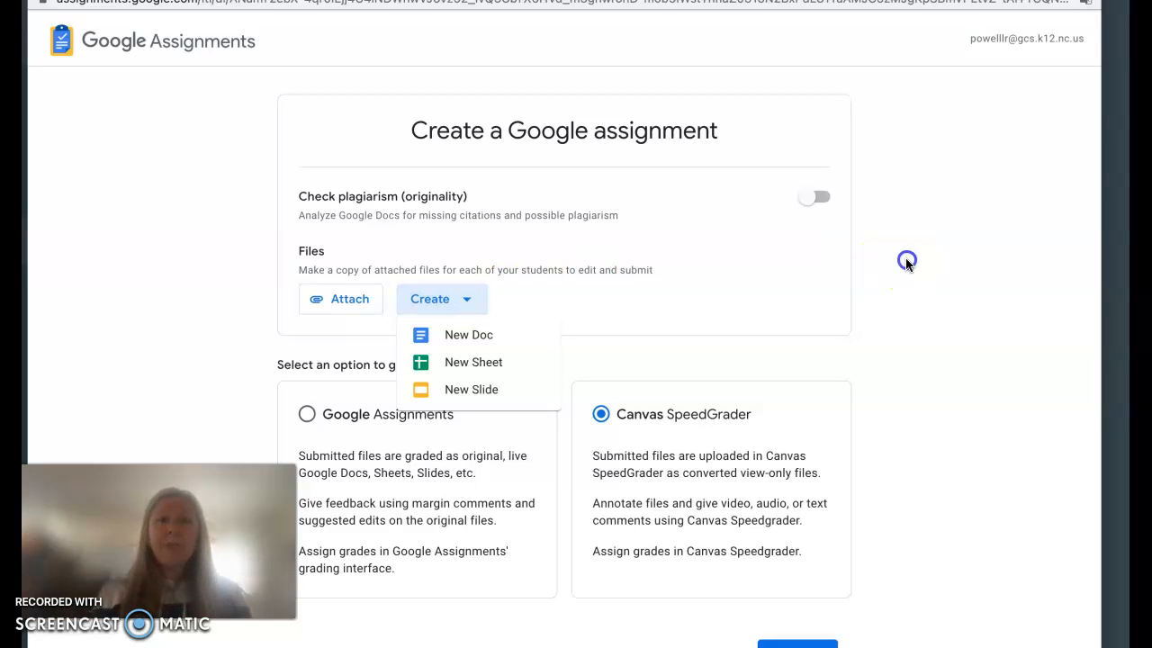
click(294, 272)
drag(294, 272, 661, 292)
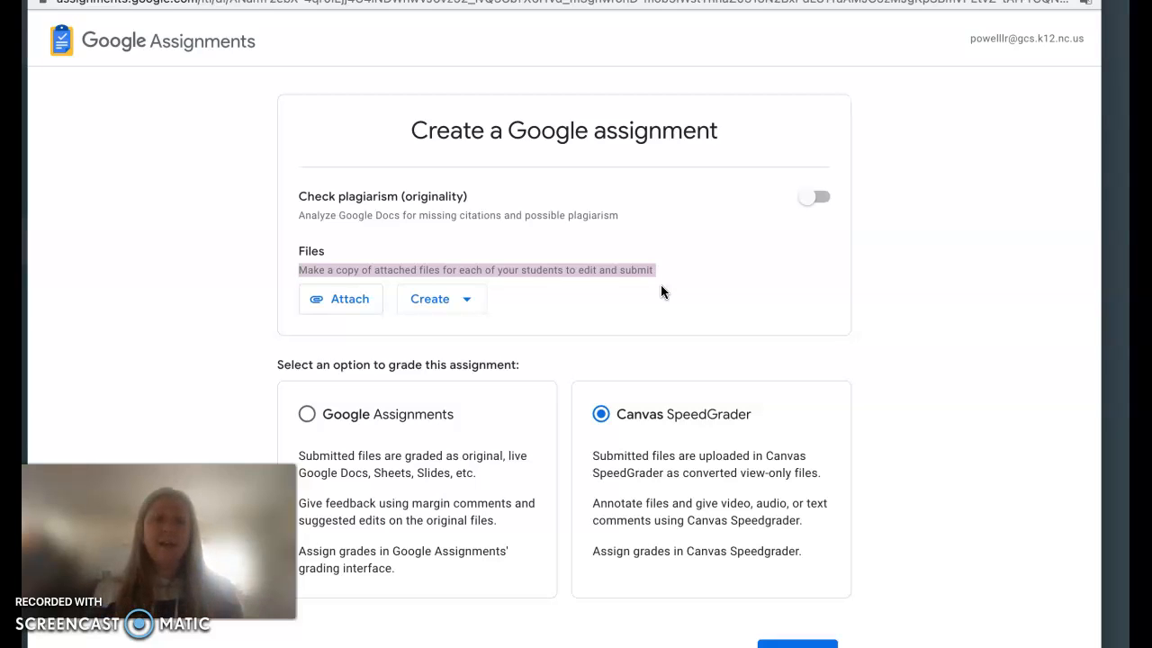
scroll(662, 286, down, 1)
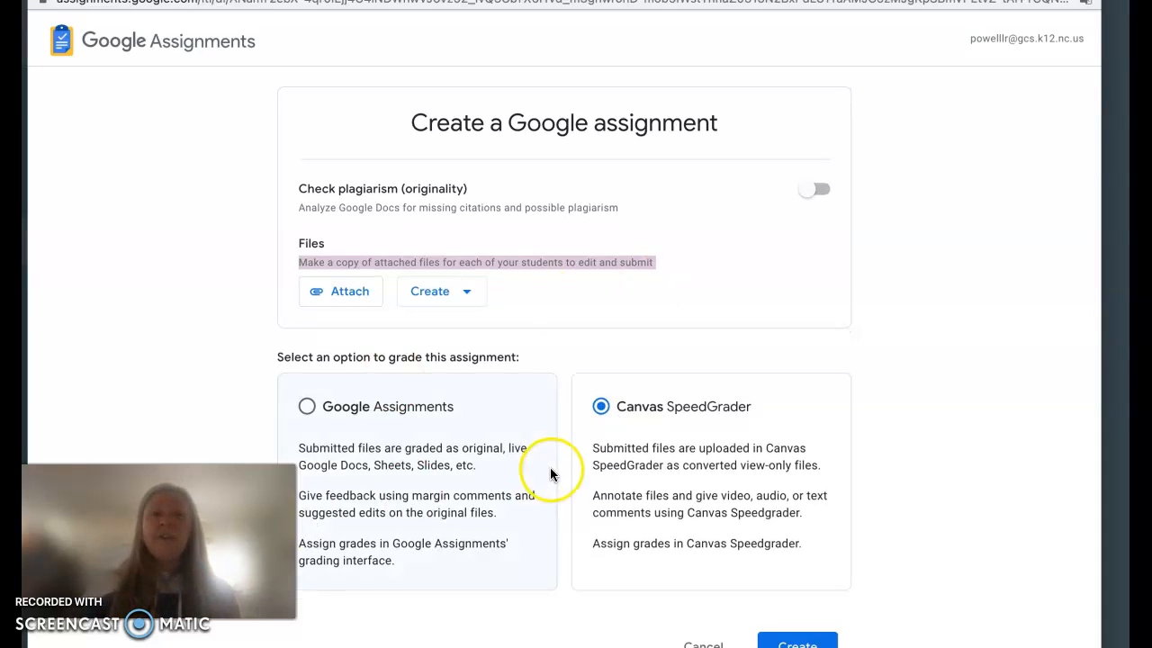